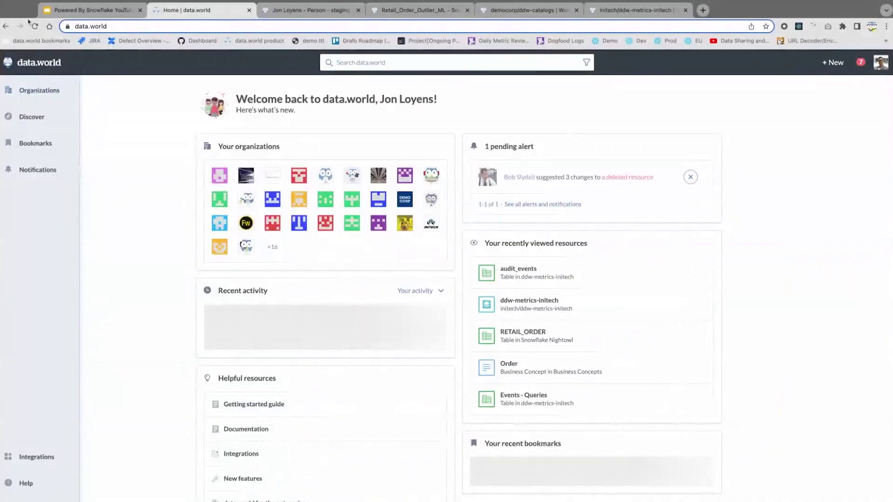
Step: Search the data.world catalog for 'order'
left_click(480, 66)
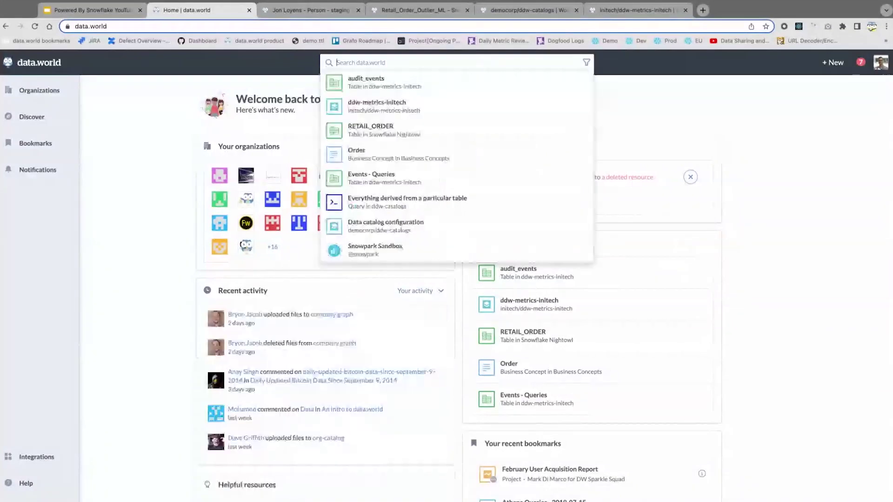
type("order")
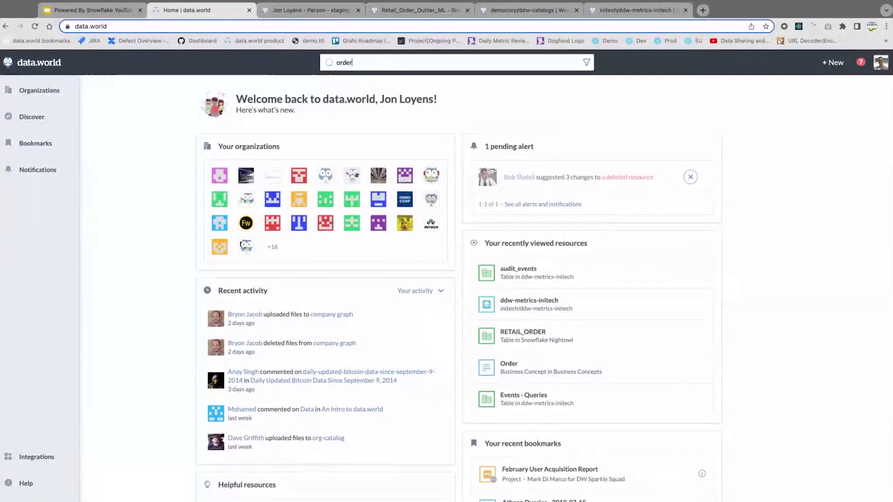
key("Return")
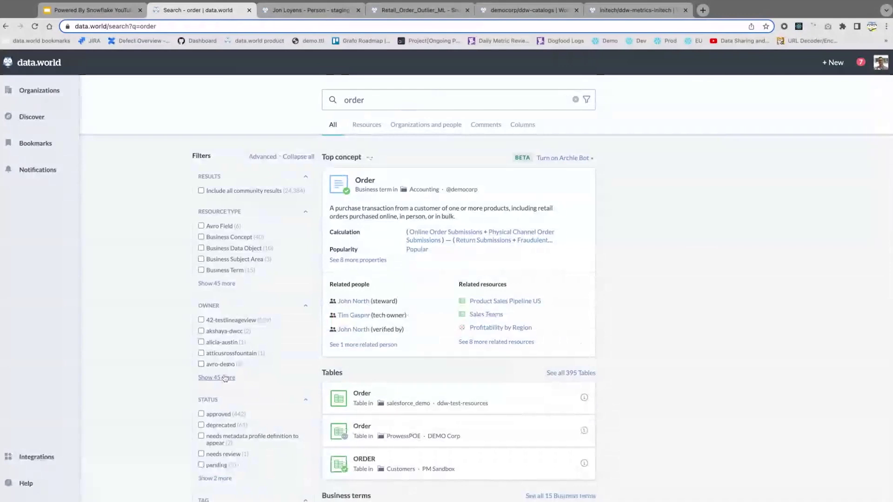
Step: Expand the Owner filter list and filter the results to initech
left_click(225, 378)
scroll(239, 391, "down", 1)
scroll(238, 392, "down", 5)
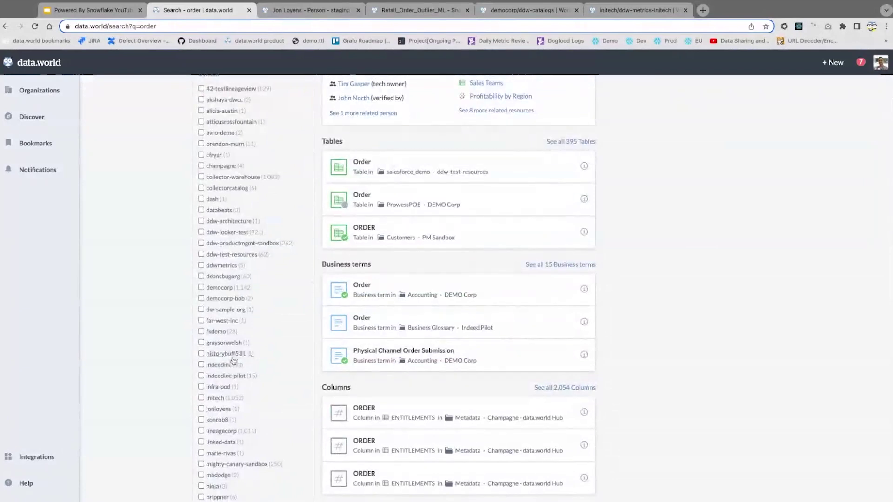
scroll(229, 424, "down", 1)
scroll(269, 419, "up", 3)
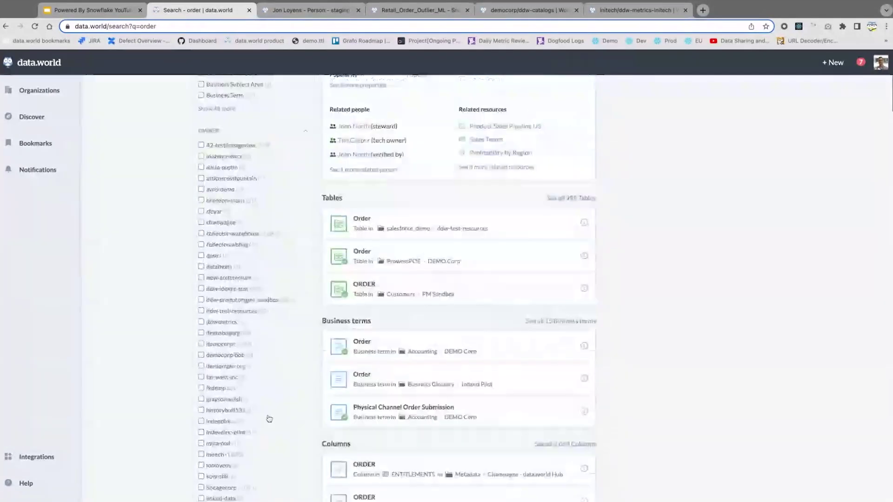
scroll(269, 419, "down", 2)
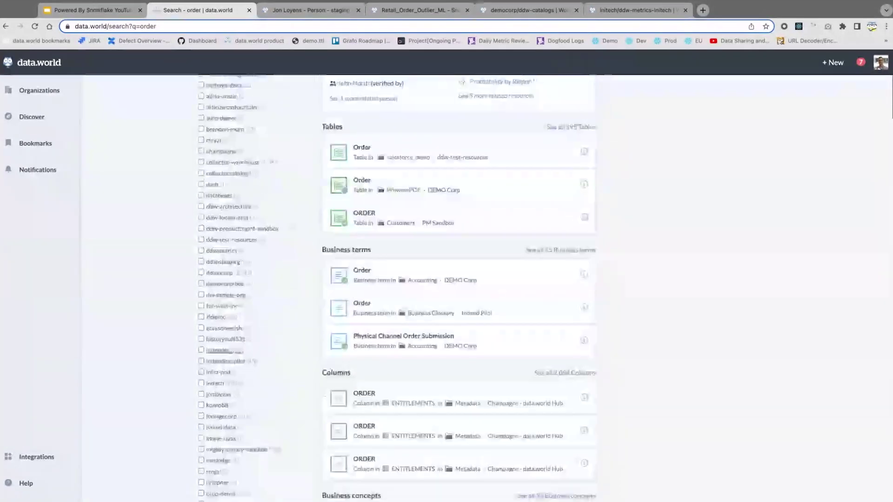
scroll(220, 351, "down", 1)
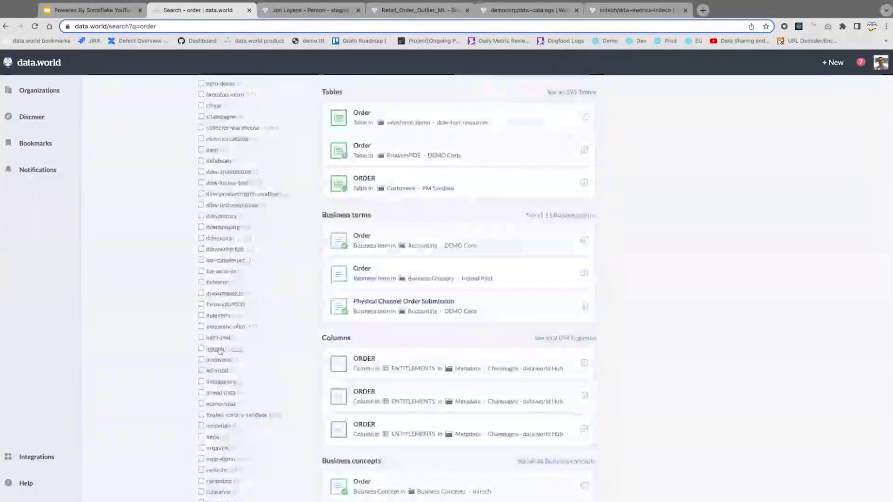
left_click(202, 349)
scroll(399, 322, "up", 6)
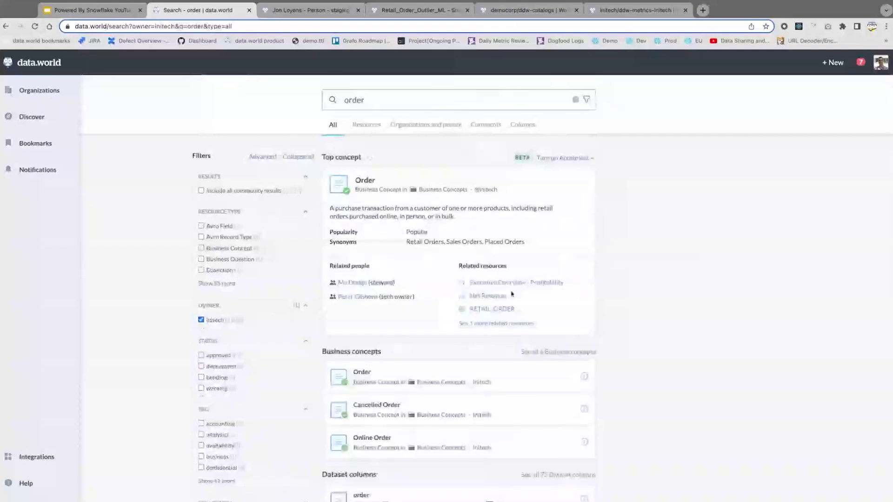
Step: Open the Order business concept and expand its full summary definitions
left_click(363, 180)
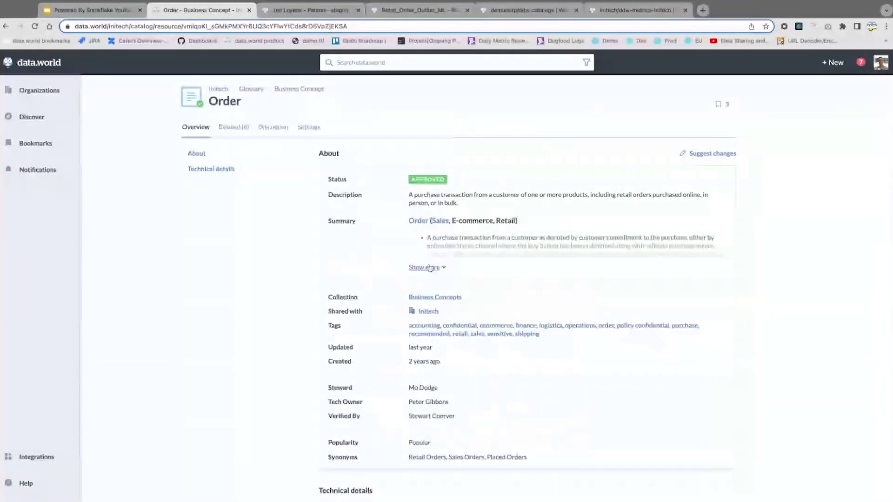
left_click(426, 267)
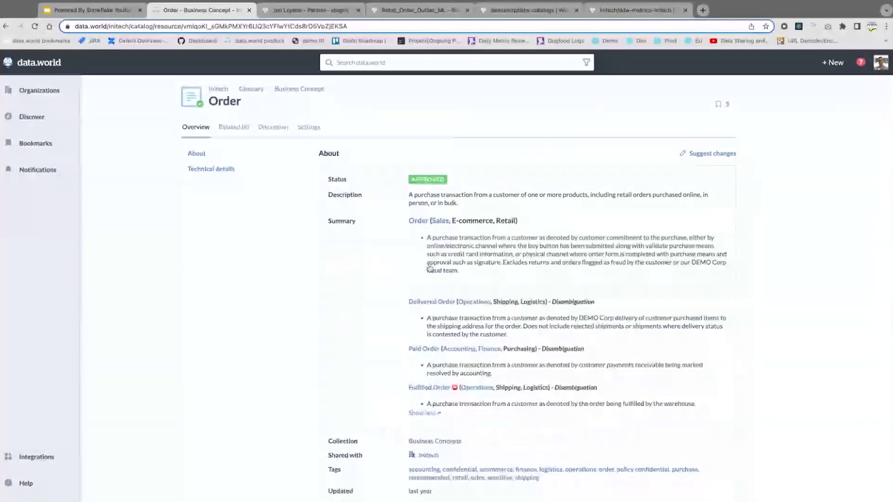
scroll(465, 298, "down", 3)
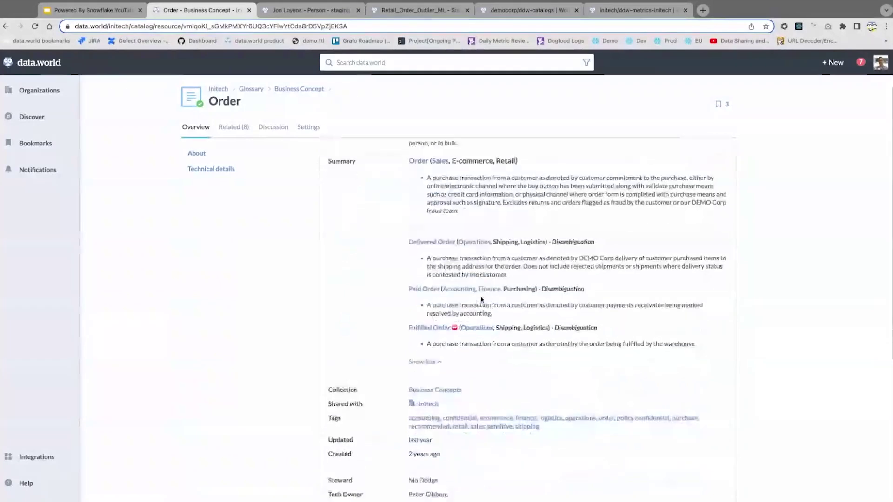
scroll(481, 299, "down", 2)
Step: Filter Order's related resources to the 2 tables it defines and open RETAIL_ORDER
left_click(233, 127)
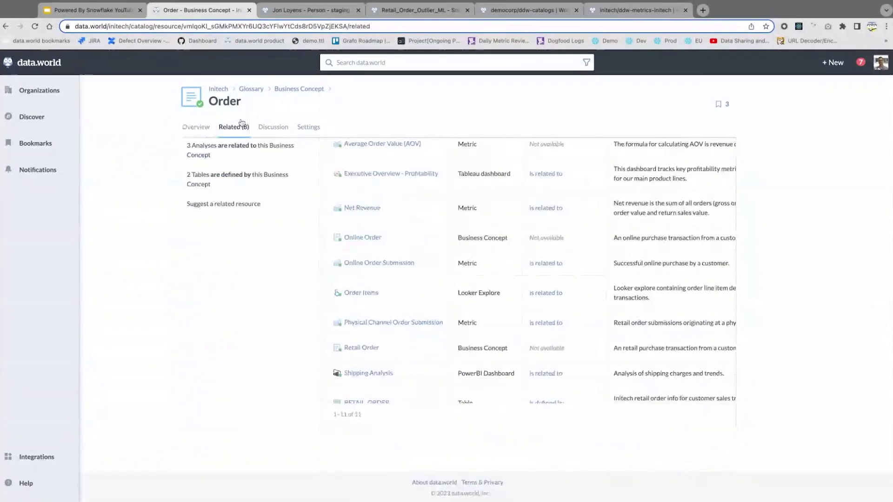
left_click(246, 176)
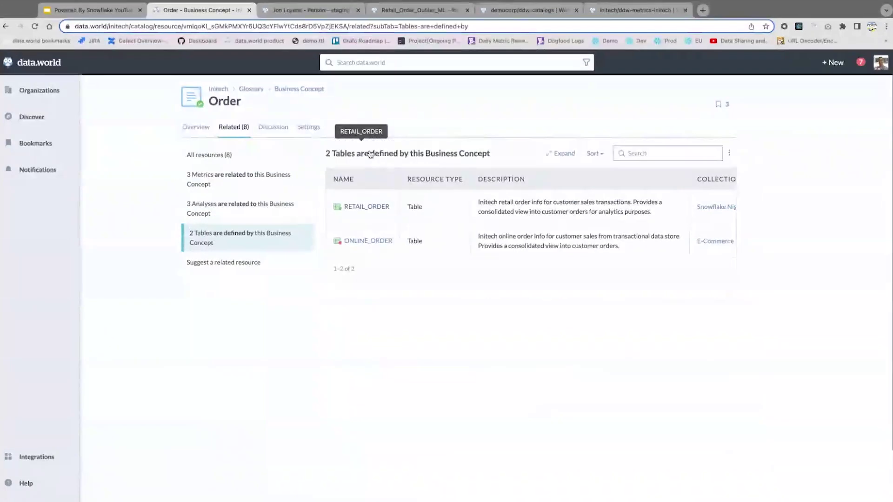
left_click(367, 206)
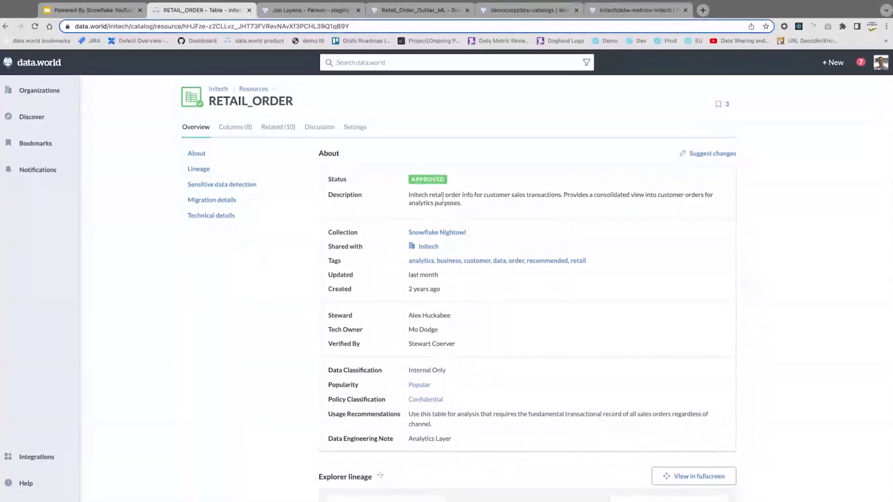
Step: Scroll down the RETAIL_ORDER page to its Explorer lineage section
scroll(523, 273, "down", 4)
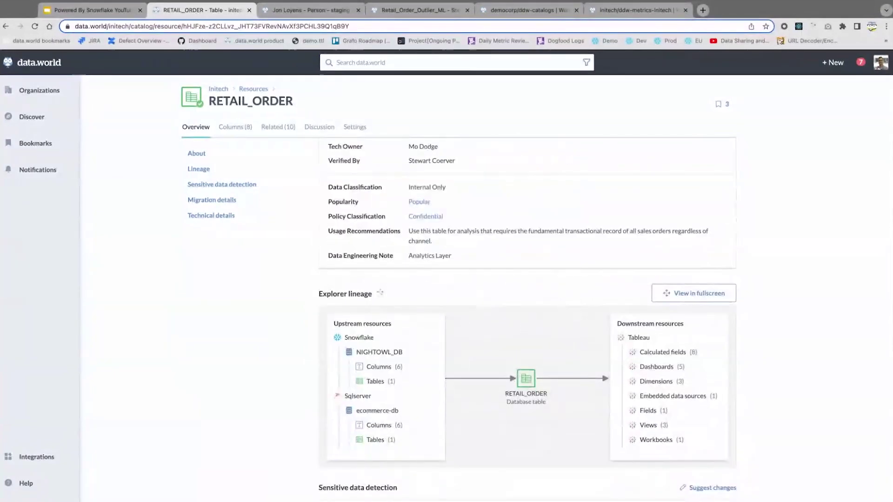
scroll(527, 288, "down", 1)
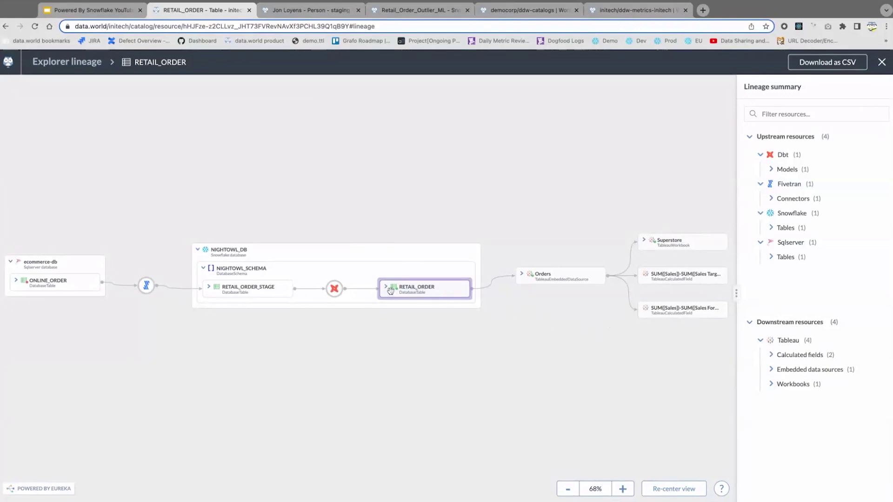
Step: Inspect the dbt model node and expand RETAIL_ORDER to show its columns
mouse_move(330, 290)
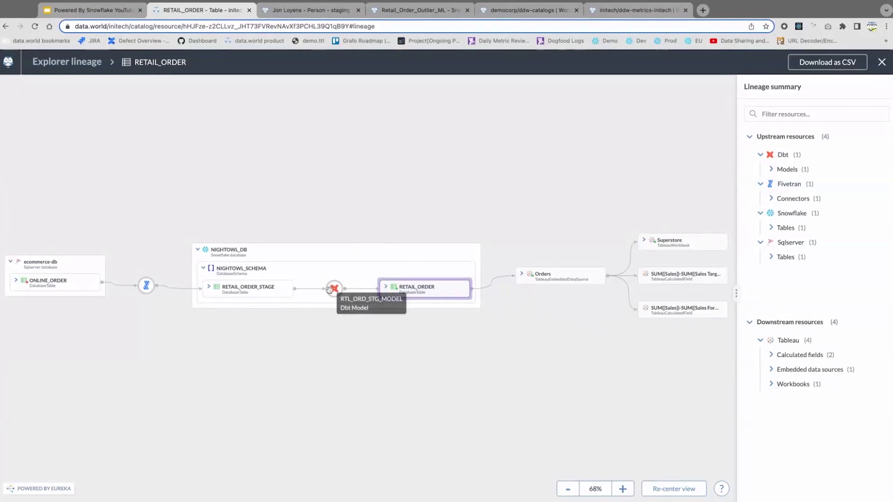
left_click(331, 289)
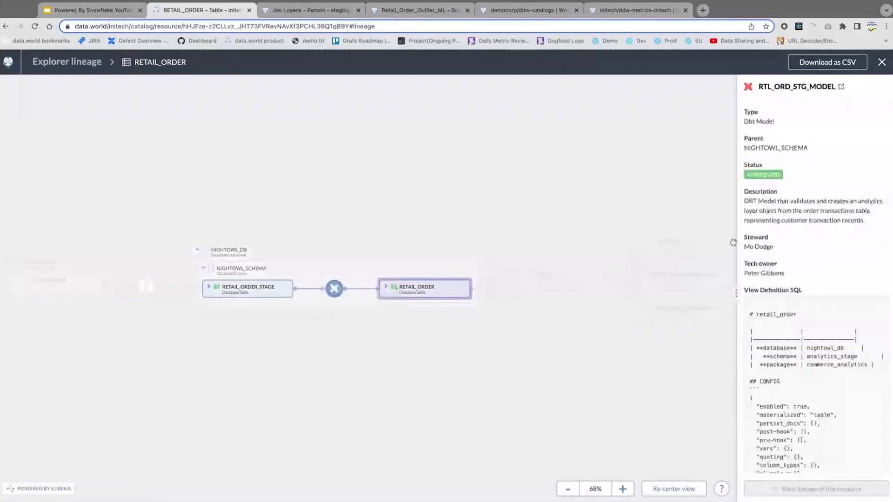
scroll(805, 293, "down", 3)
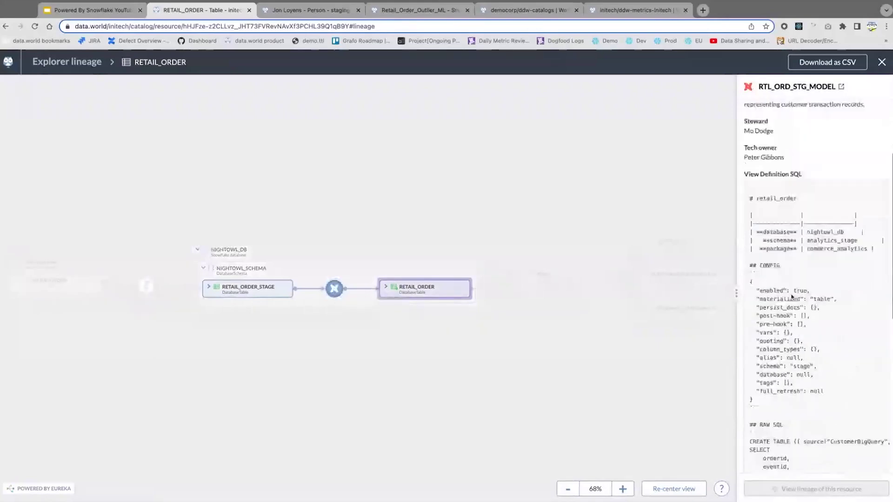
left_click(387, 288)
Step: Show details of the Orders data source and Superstore workbook, then view the person's access lineage
left_click(558, 276)
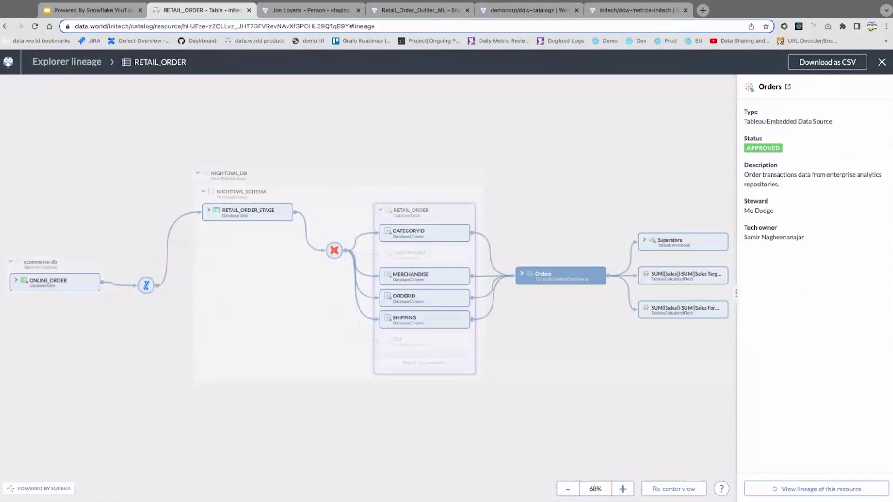
left_click(666, 242)
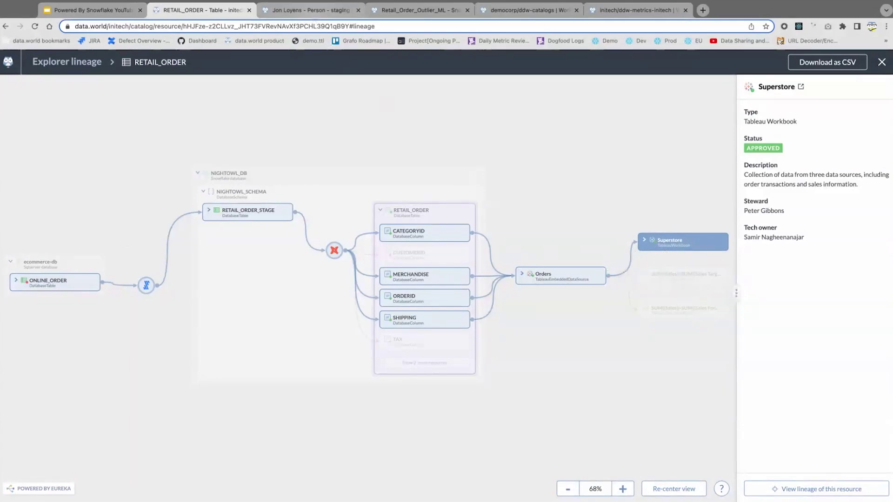
left_click(321, 11)
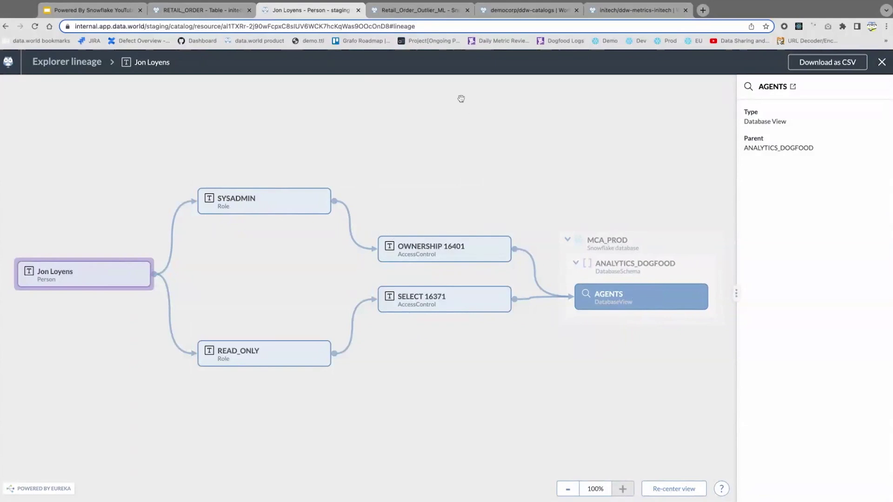
Step: Switch to the Retail_Order_Outlier_ML function's Explorer lineage
left_click(425, 11)
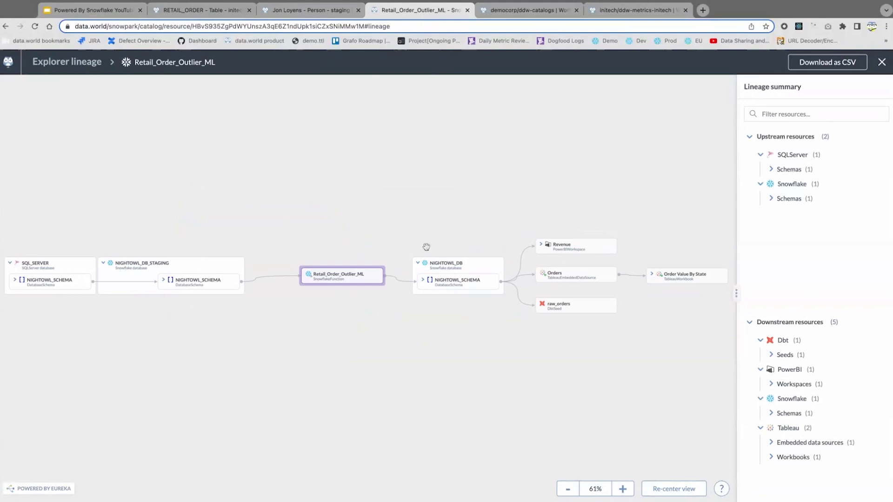
Step: Review Retail_Order_Outlier_ML's description and Python definition, then switch to the audit_events workspace
left_click(336, 277)
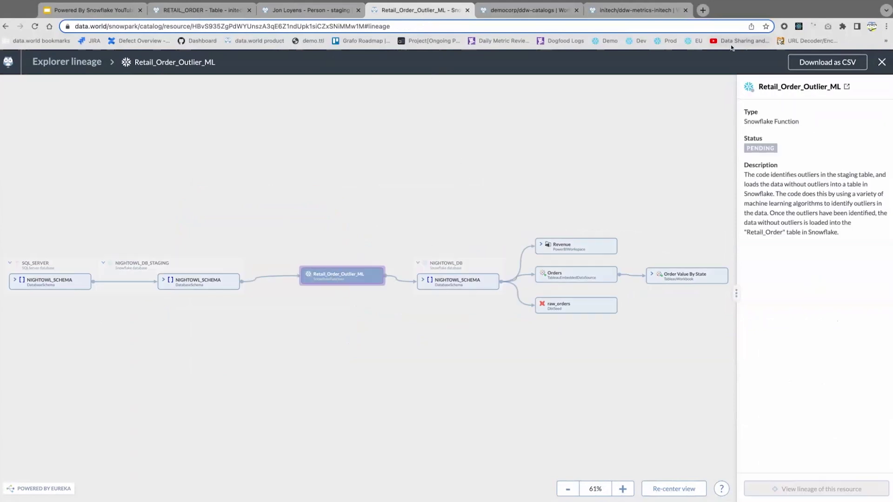
left_click(882, 62)
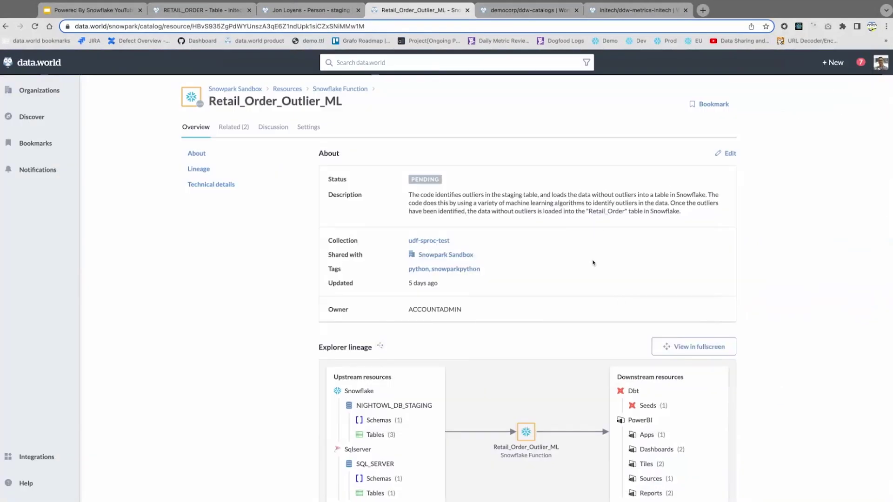
scroll(593, 262, "down", 15)
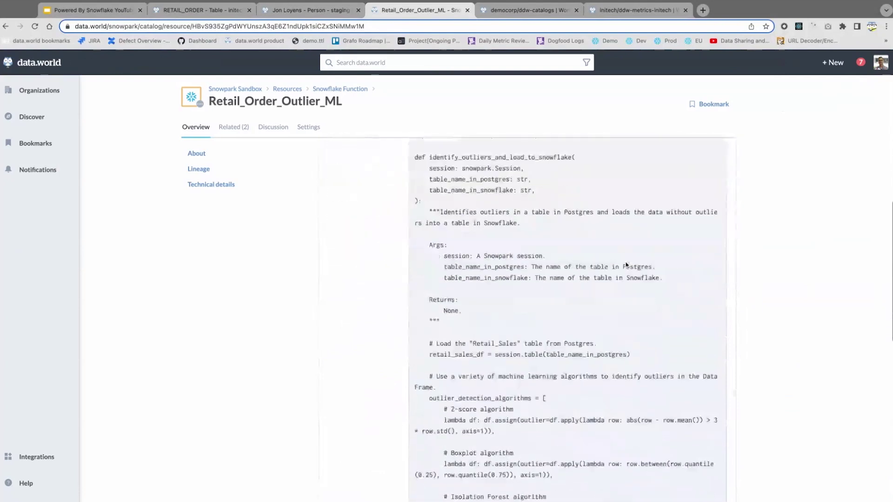
scroll(626, 265, "down", 5)
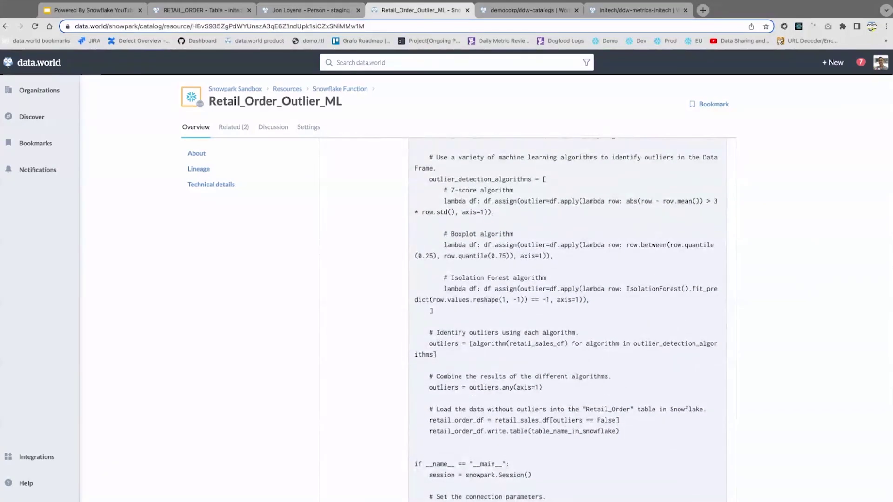
scroll(527, 320, "up", 8)
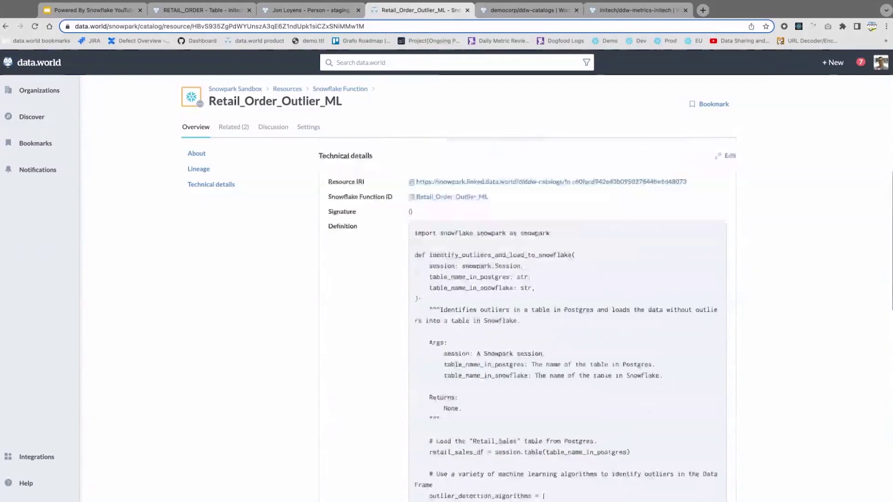
scroll(732, 156, "up", 5)
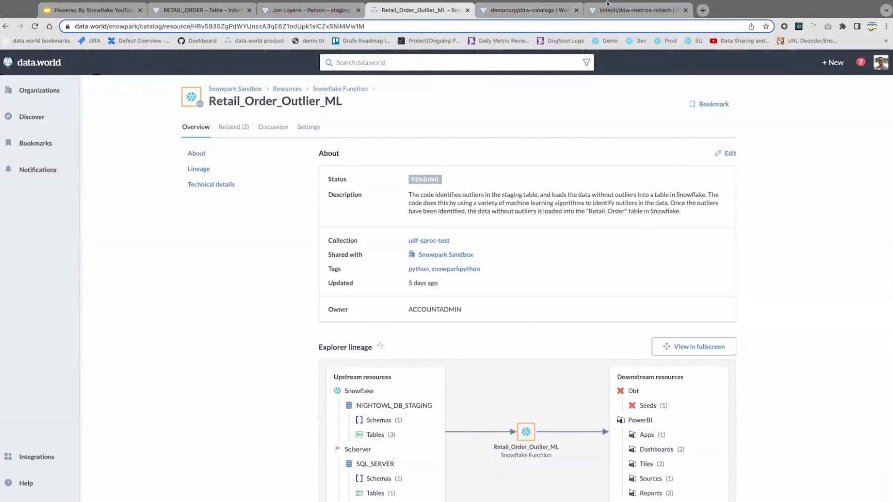
left_click(621, 8)
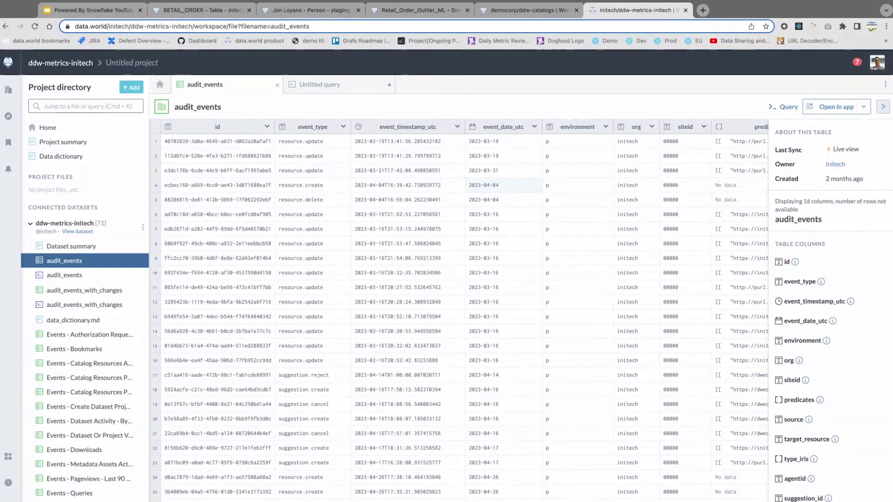
Step: Run SELECT * FROM audit_events where event_type='suggestion.reject', then return to RETAIL_ORDER lineage
left_click(334, 86)
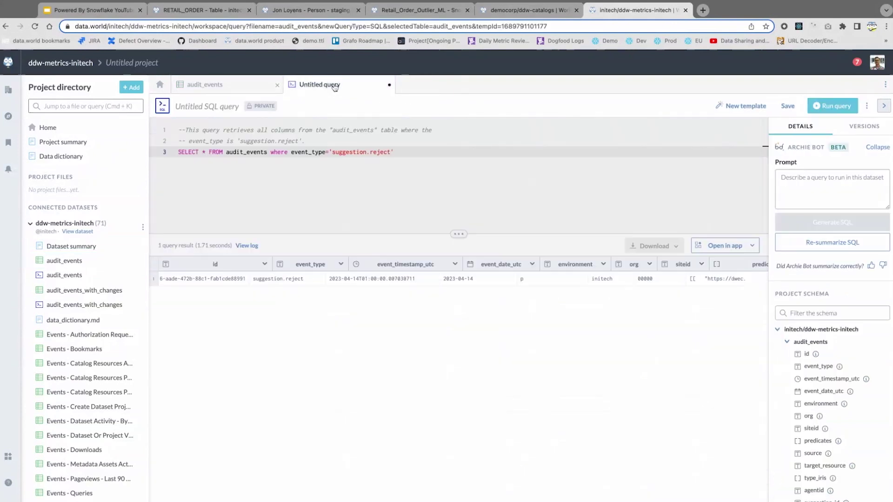
left_click(821, 106)
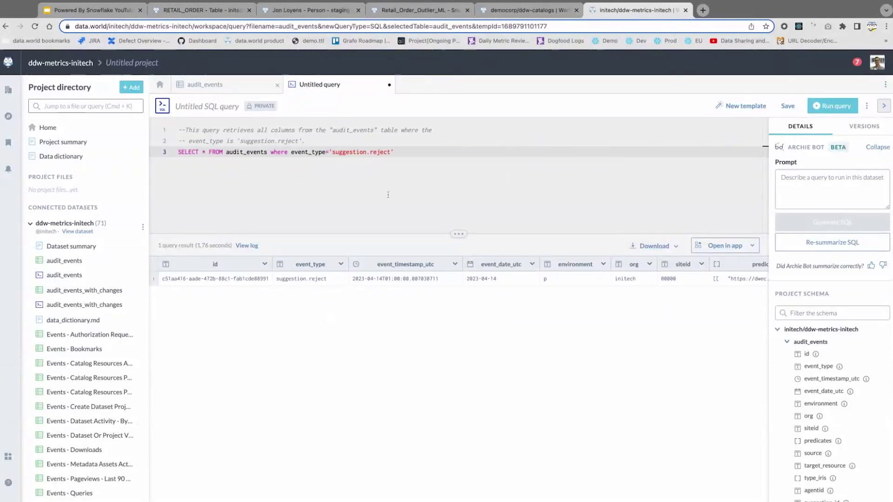
left_click(219, 9)
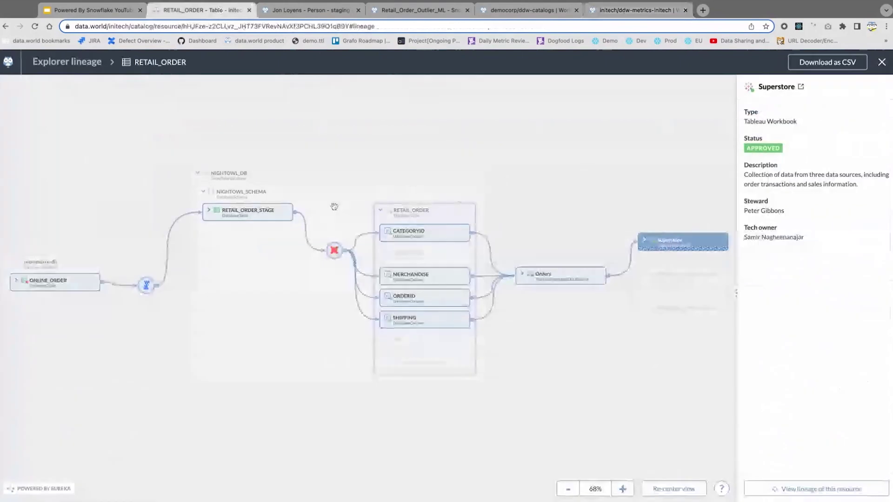
left_click(242, 211)
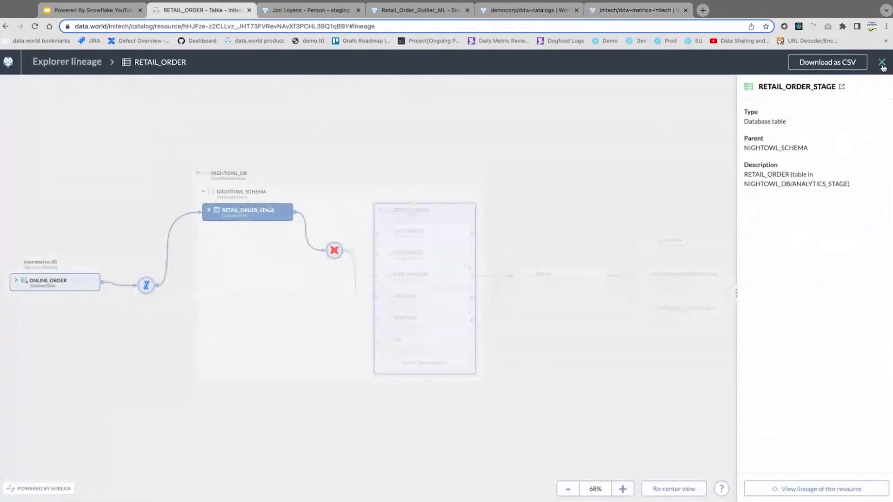
left_click(617, 11)
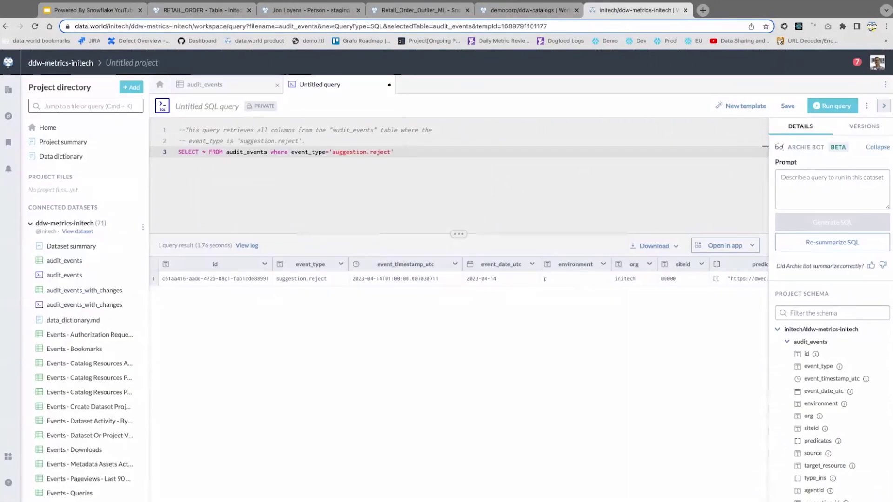